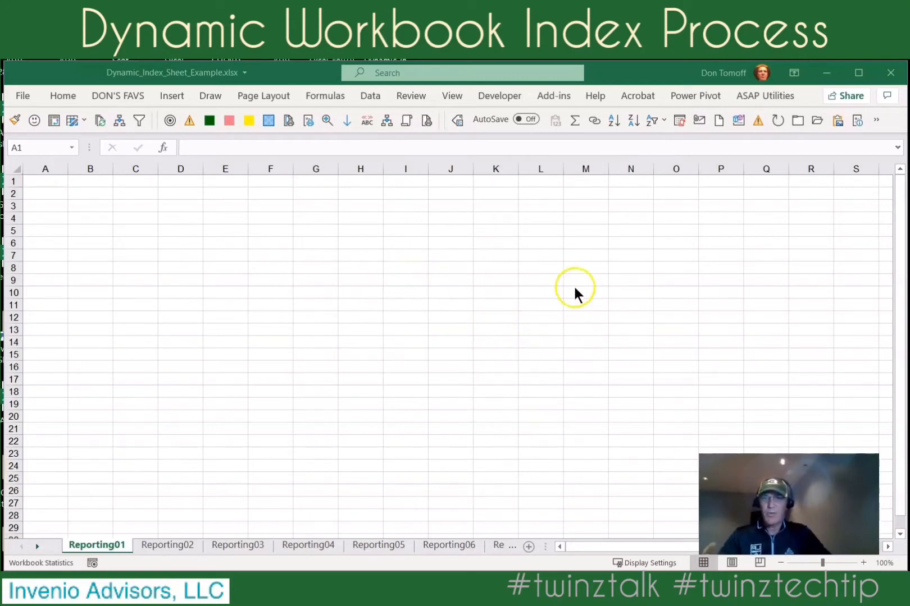
# Review the full list of worksheets in the workbook, then bring the first sheet tabs back into view.
pyautogui.click(36, 545)
pyautogui.click(36, 544)
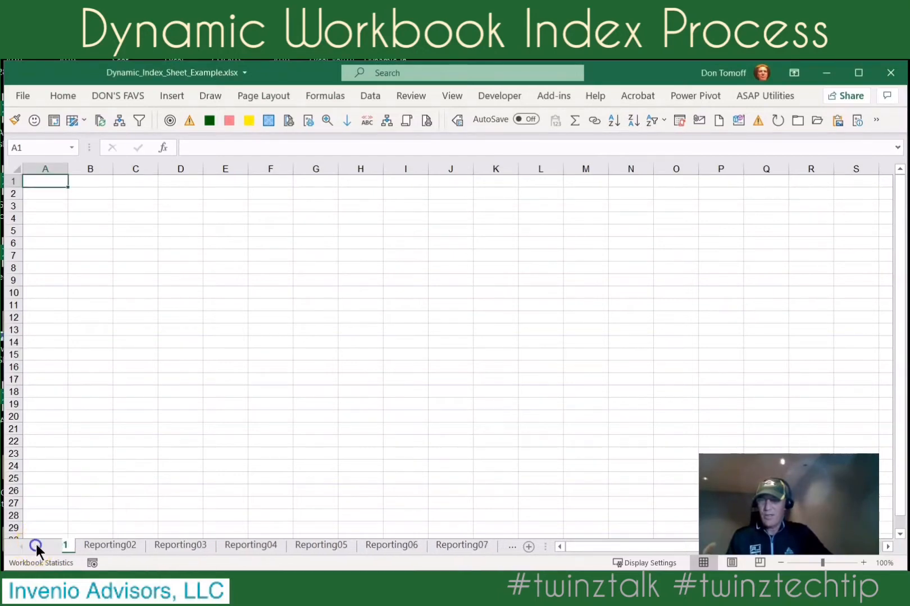
pyautogui.rightClick(37, 544)
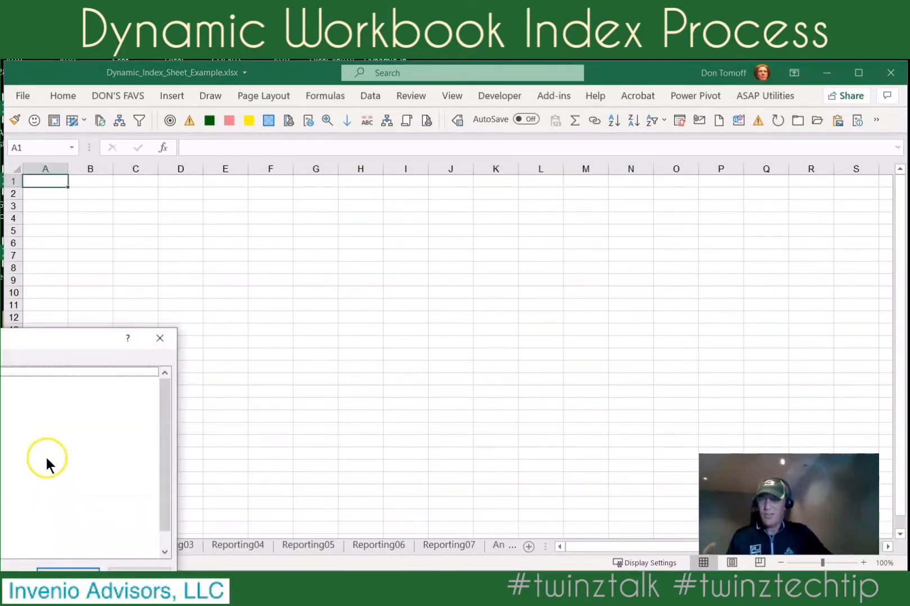
pyautogui.moveTo(83, 336); pyautogui.dragTo(180, 299)
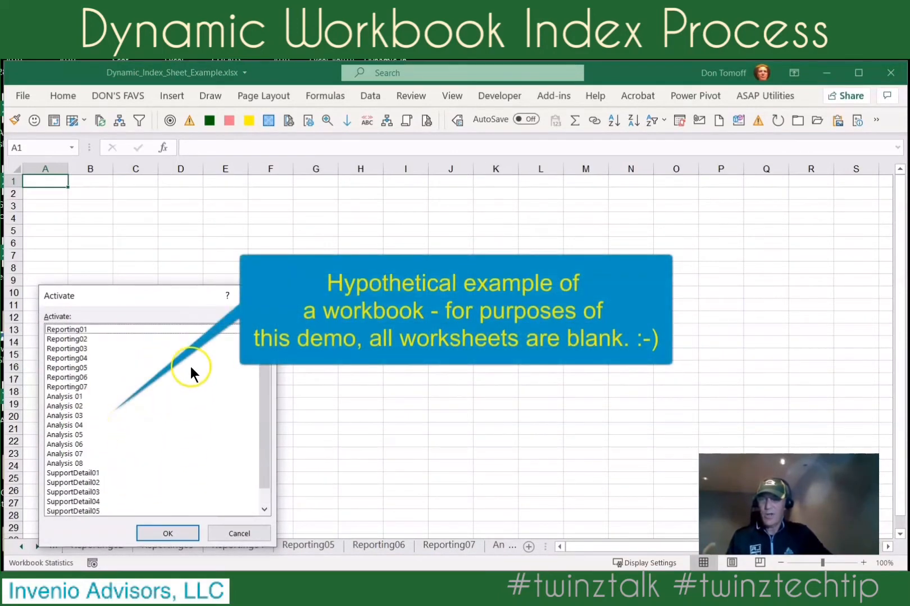
pyautogui.scroll(-1, 190, 366)
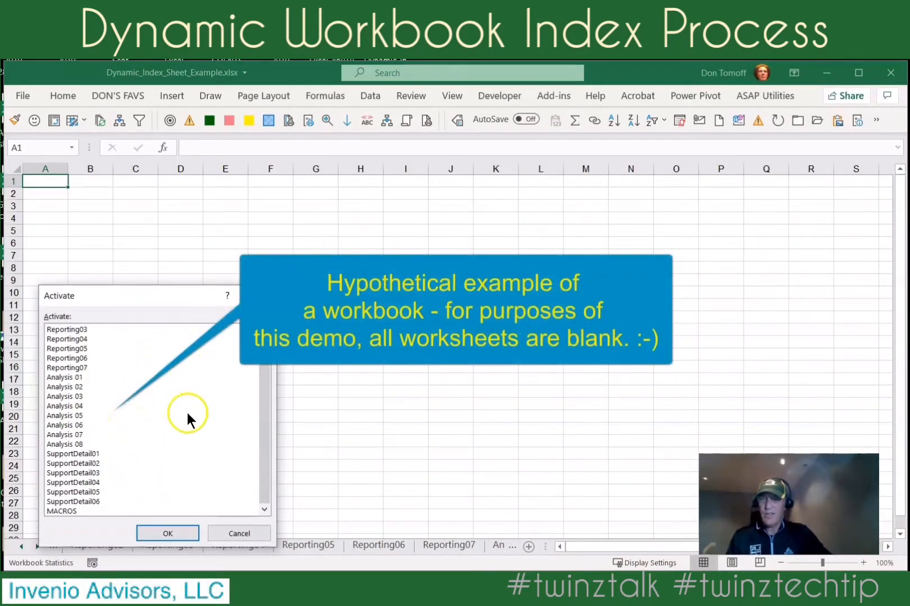
pyautogui.click(173, 531)
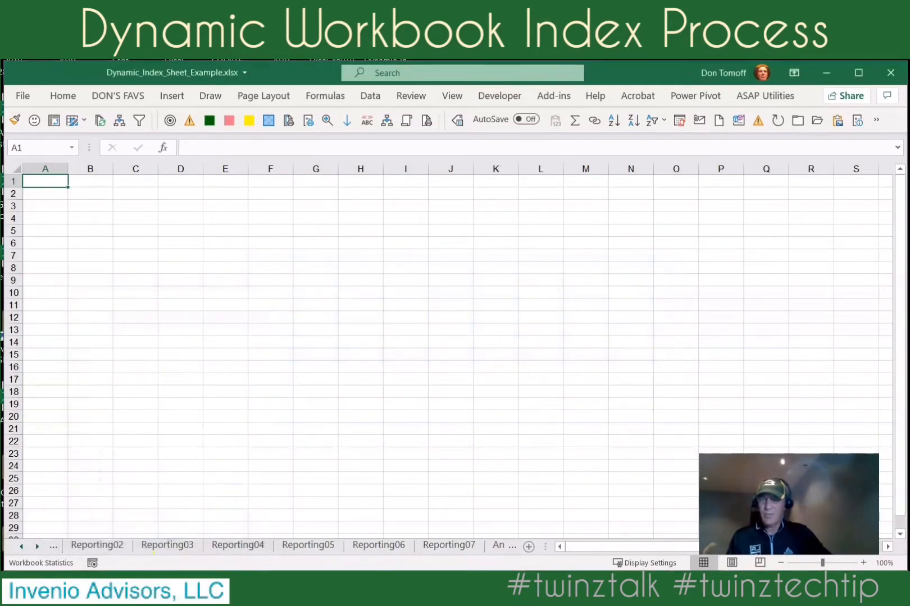
pyautogui.click(20, 546)
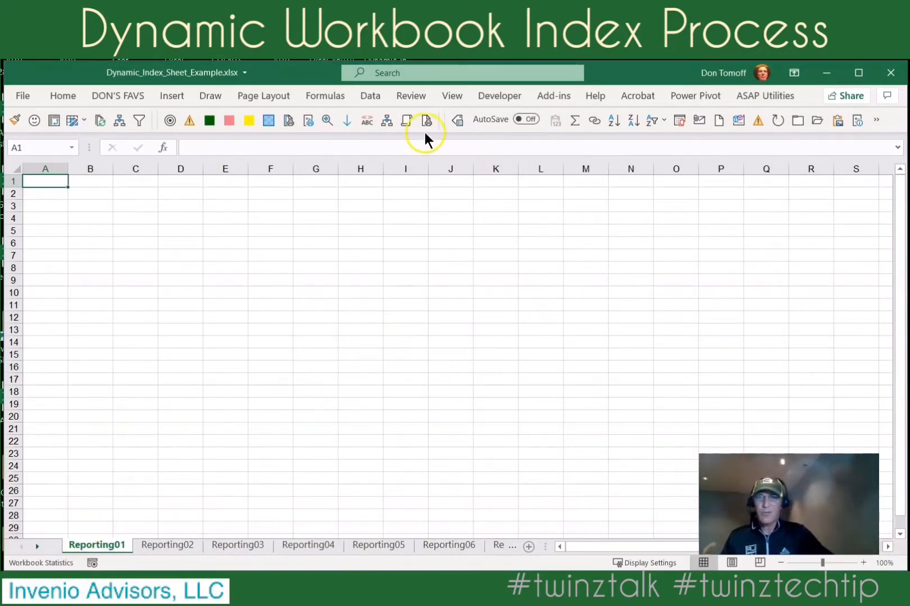
# Save the workbook to the Desktop as Dynamic_Index_Sheet_Example in Excel Macro-Enabled Workbook (*.xlsm) format.
pyautogui.click(24, 96)
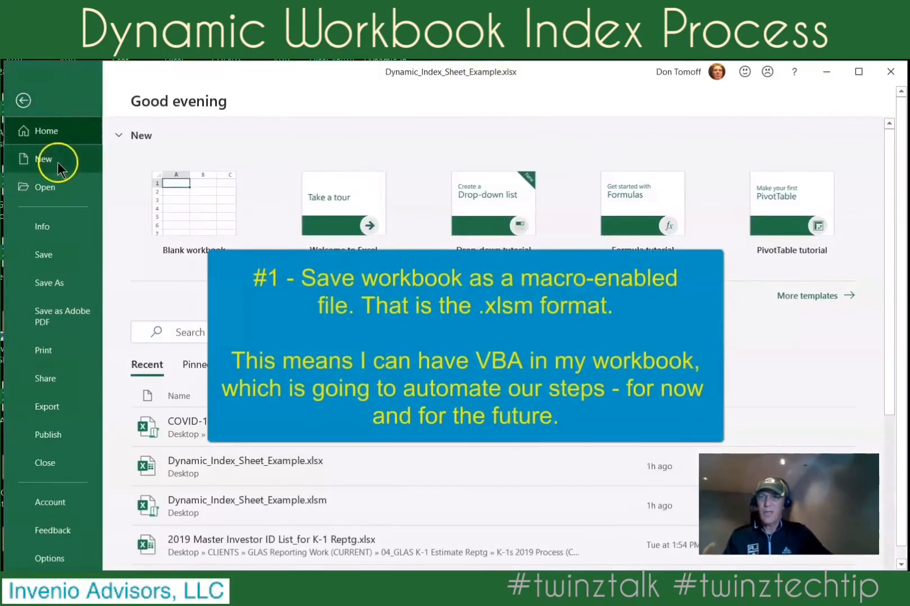
pyautogui.click(63, 285)
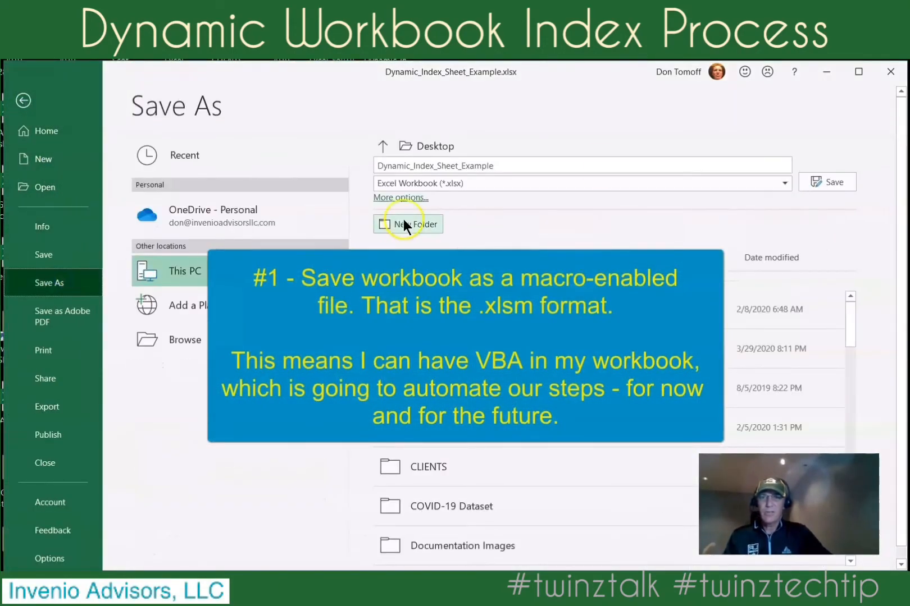
pyautogui.click(784, 183)
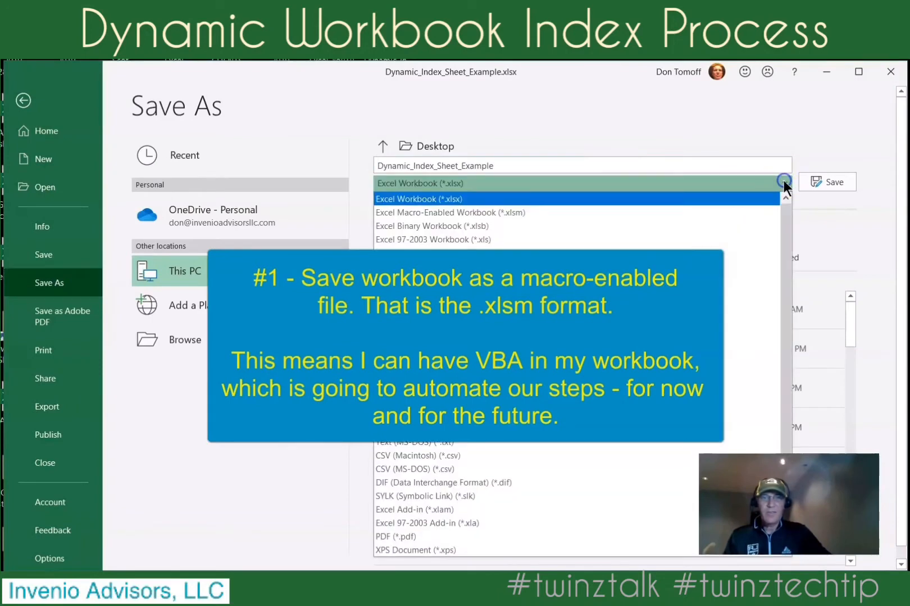
pyautogui.click(527, 212)
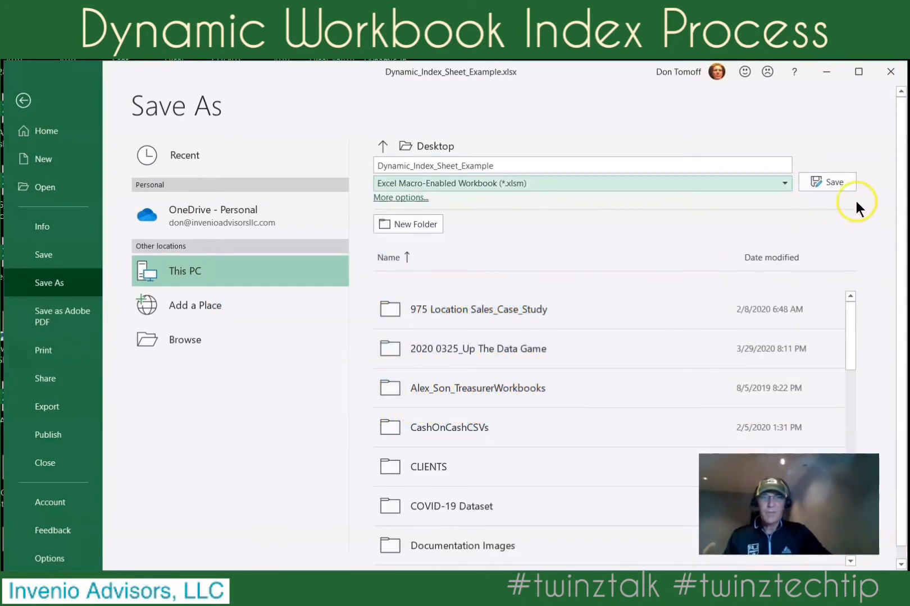
pyautogui.click(828, 178)
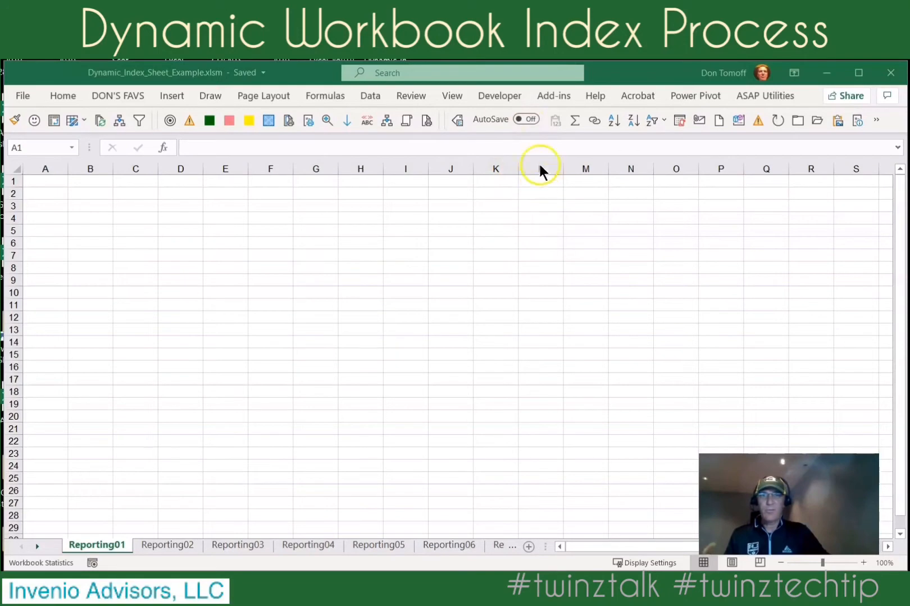
# Open the Visual Basic editor and insert a new code module into the Dynamic_Index_Sheet_Example.xlsm project.
pyautogui.click(505, 96)
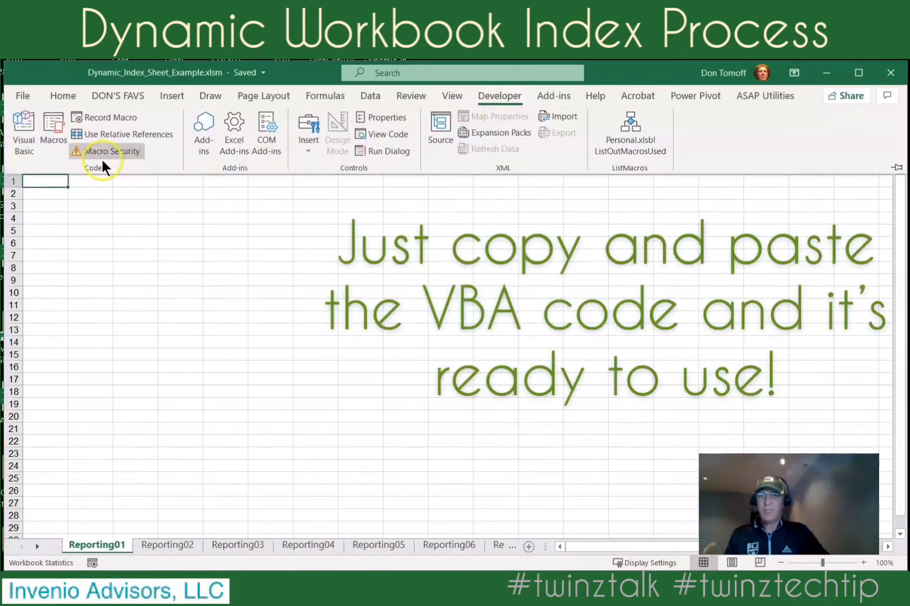
pyautogui.click(25, 142)
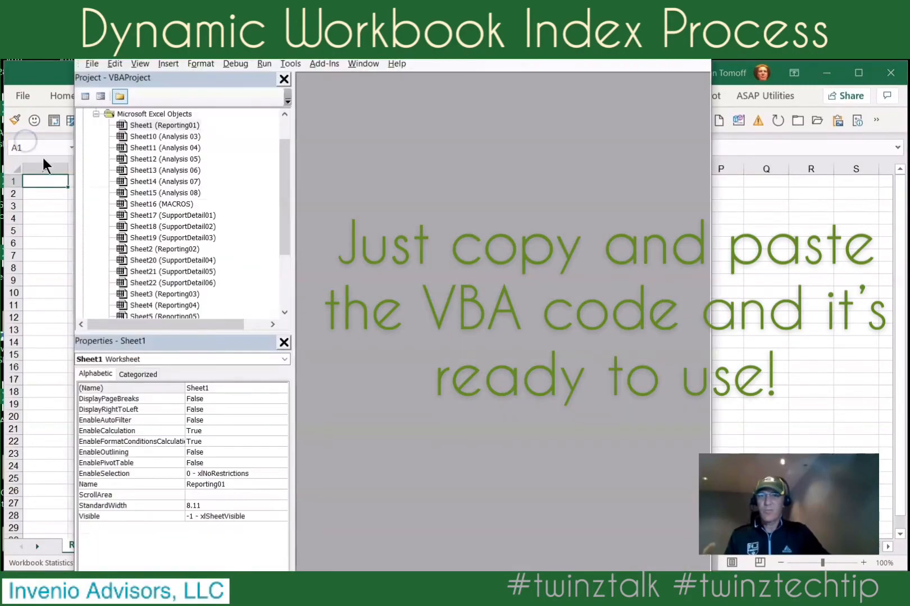
pyautogui.moveTo(289, 218); pyautogui.dragTo(291, 191)
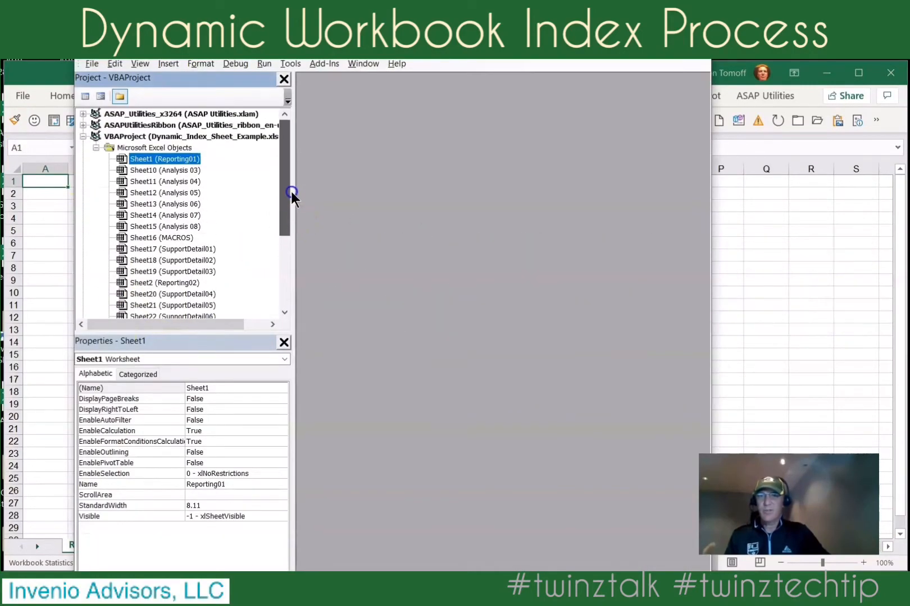
pyautogui.click(153, 138)
pyautogui.rightClick(156, 138)
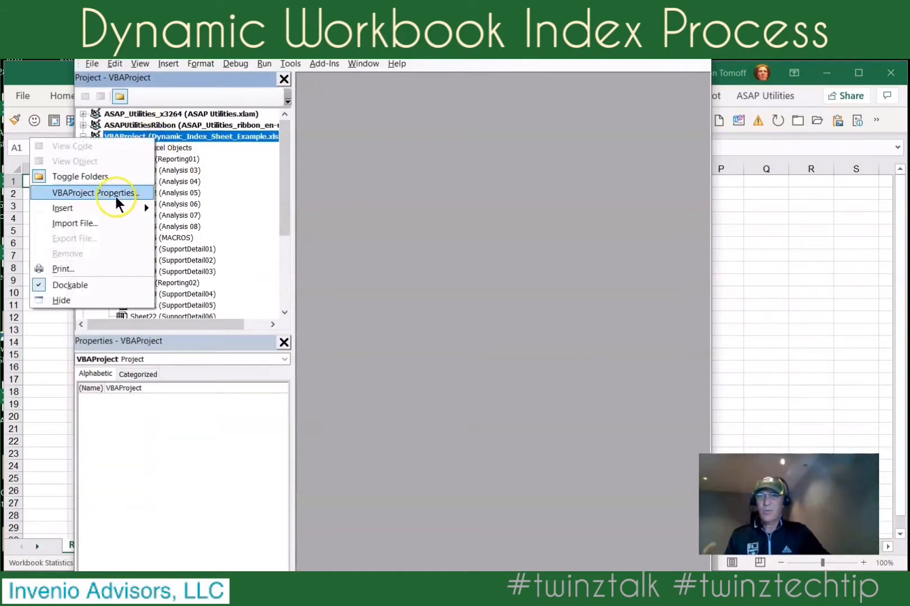
pyautogui.moveTo(124, 208)
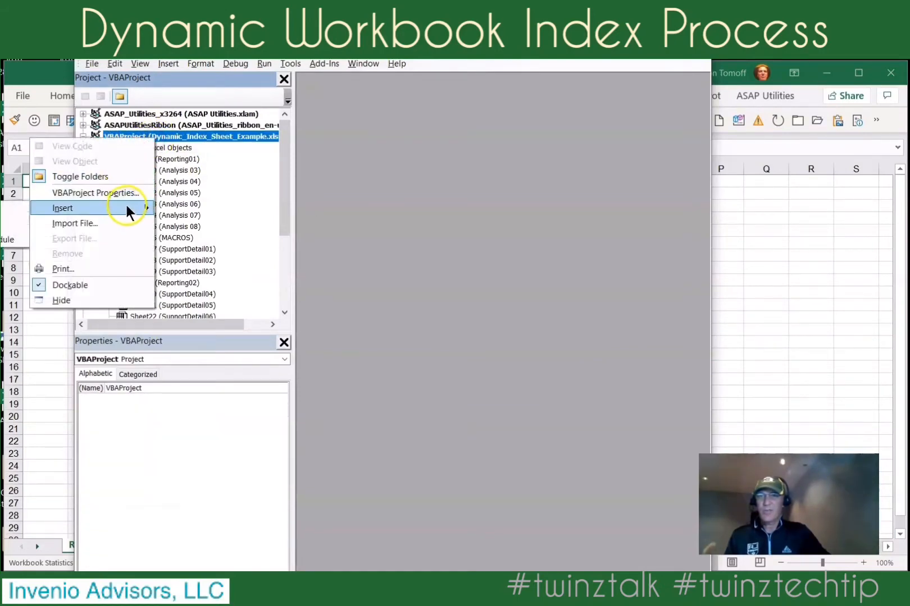
pyautogui.click(5, 233)
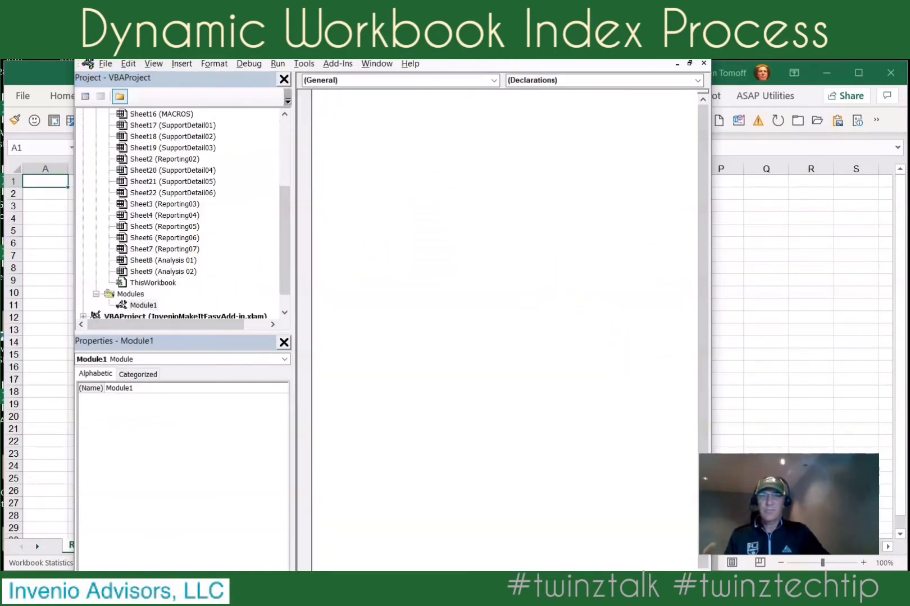
pyautogui.moveTo(584, 20); pyautogui.dragTo(574, 77)
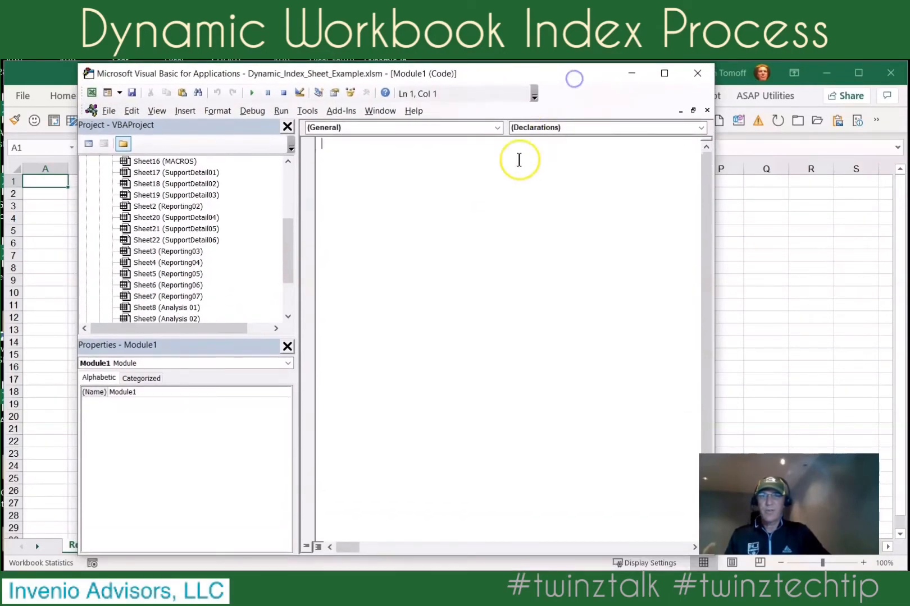
pyautogui.click(380, 167)
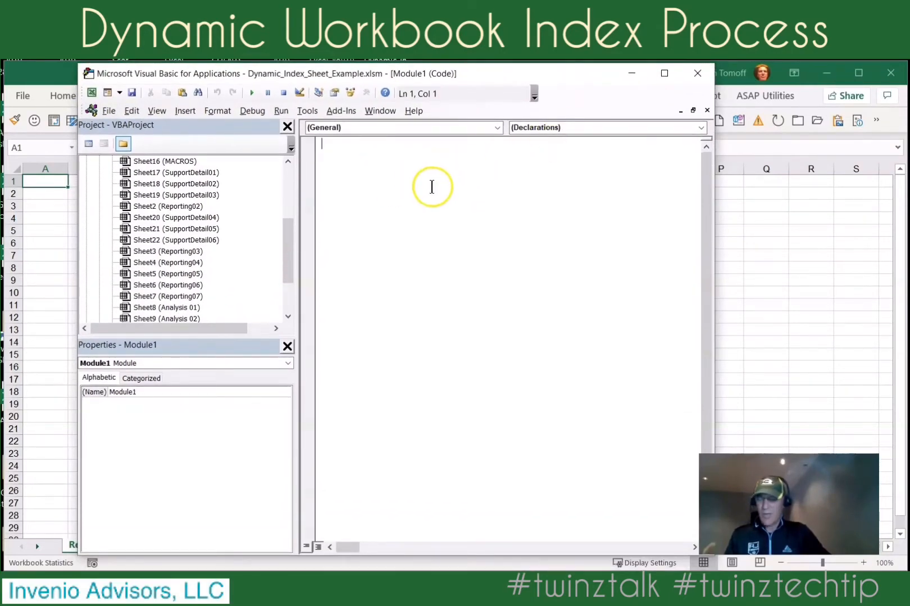
# Switch to Box in Chrome, open "Macro_Create INITIAL_UPDATE SheetList Names worksheet.txt" and copy all macro code from Sub STARTListOutSheetNames() to the last End Sub.
pyautogui.hotkey('alt', 'Tab')
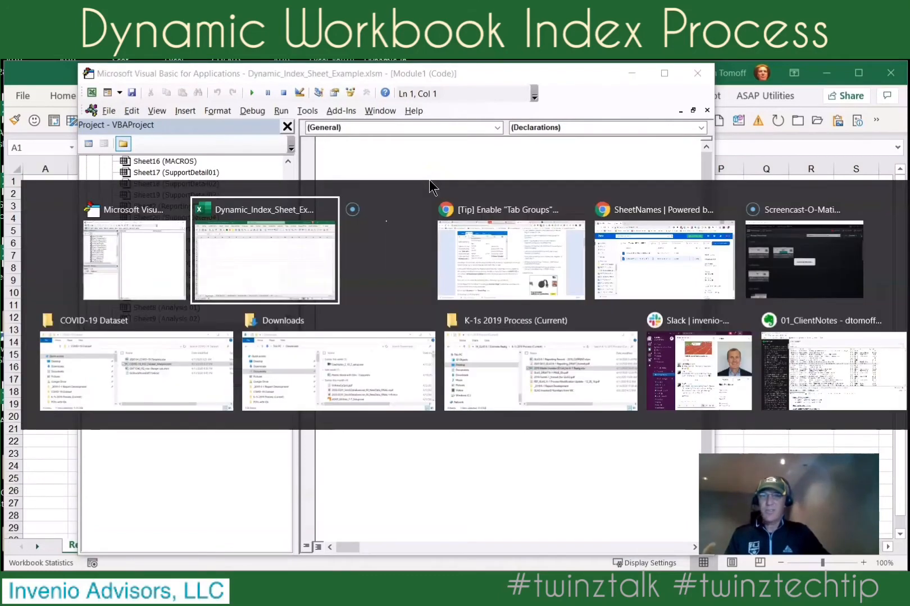
pyautogui.hotkey('alt', 'Tab')
pyautogui.hotkey('alt', 'Tab')
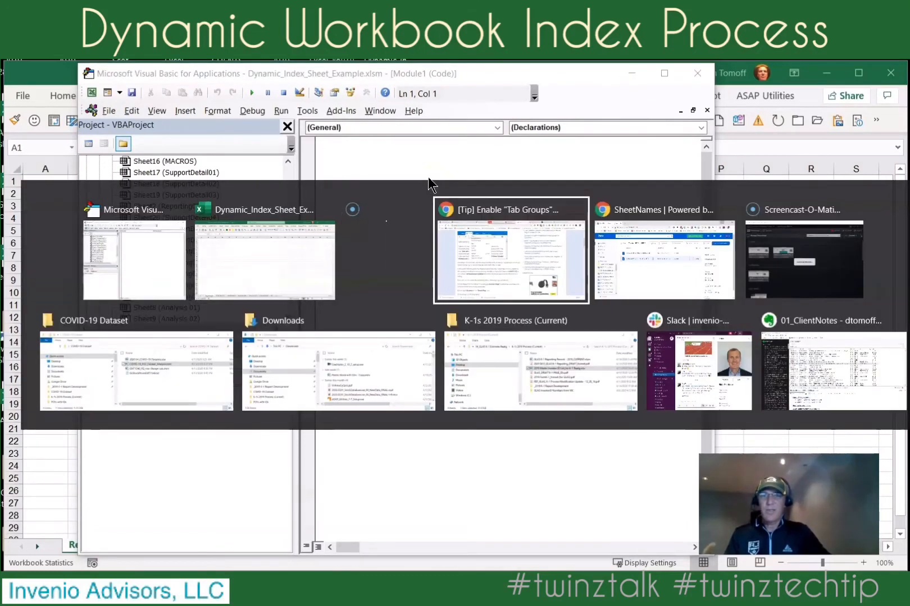
pyautogui.hotkey('alt', 'Tab')
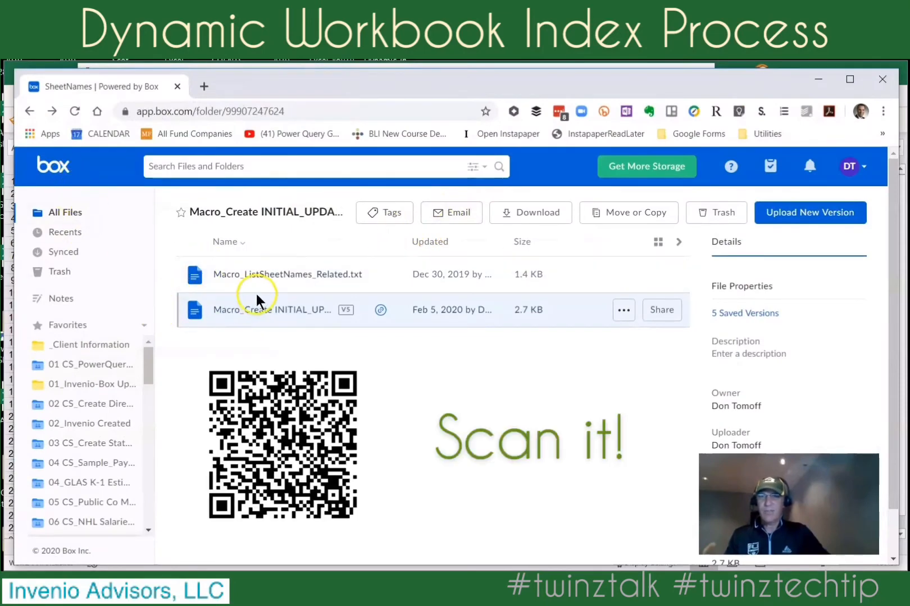
pyautogui.click(285, 313)
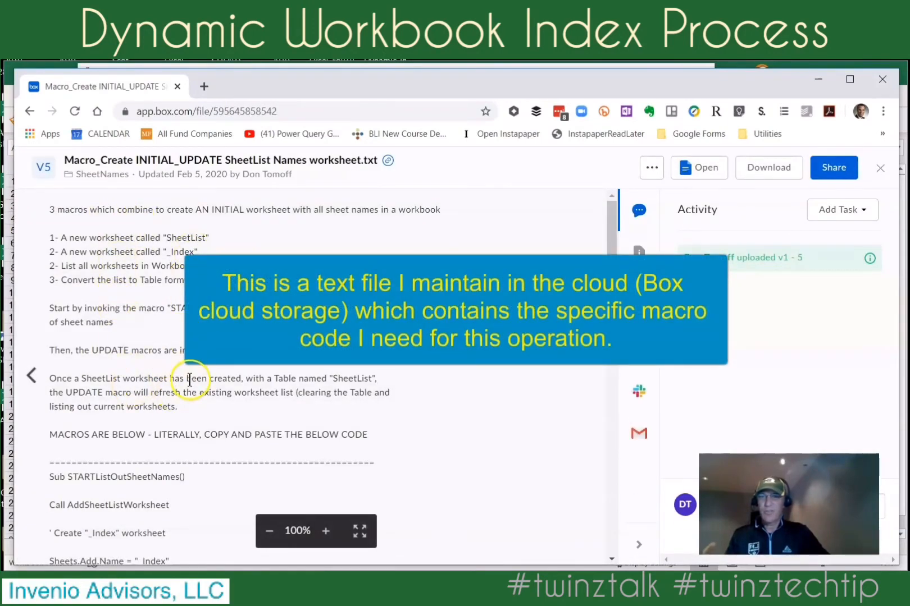
pyautogui.scroll(-5, 190, 380)
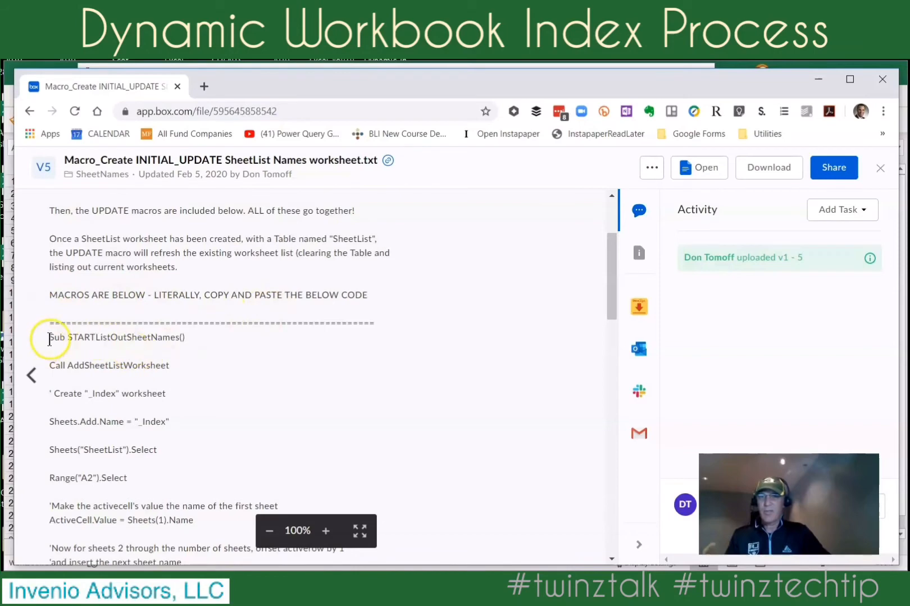
pyautogui.moveTo(49, 337); pyautogui.dragTo(237, 543)
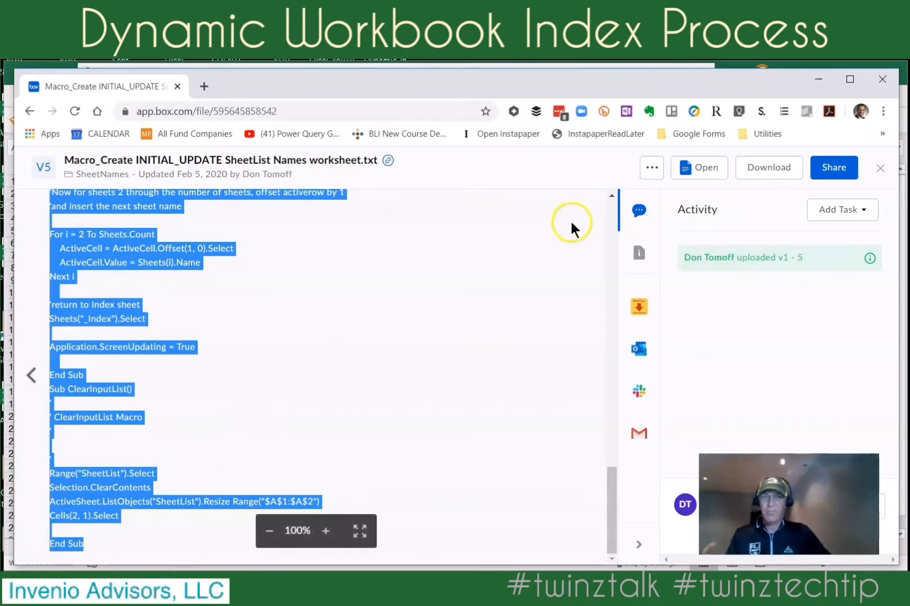
# Return to the Visual Basic editor, paste the copied macro code into the empty module and close the editor.
pyautogui.click(814, 81)
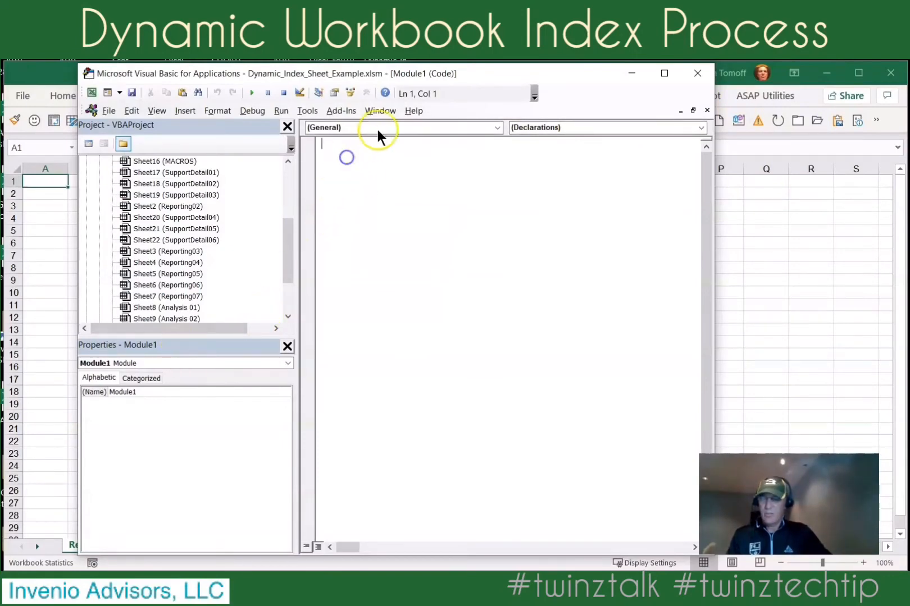
pyautogui.hotkey('ctrl', 'v')
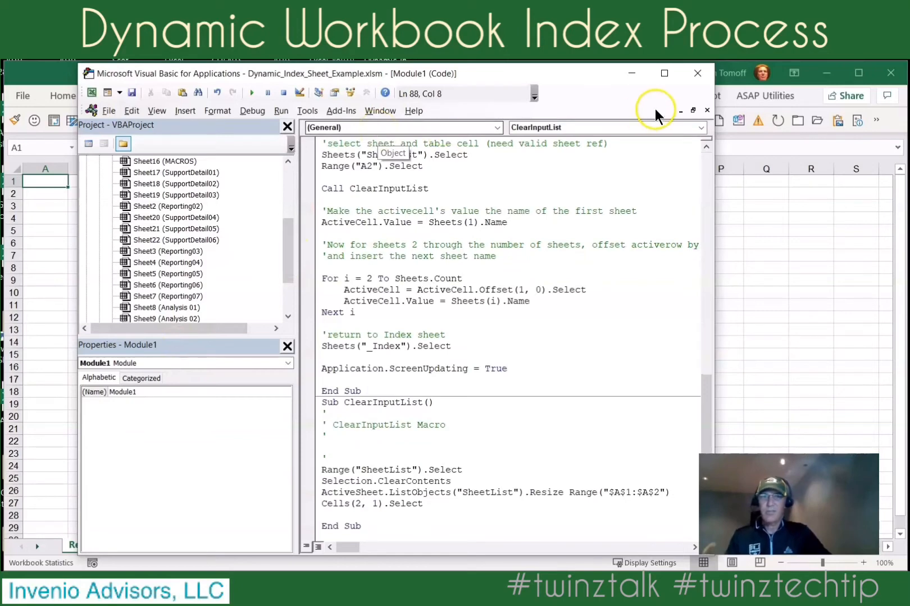
pyautogui.click(697, 73)
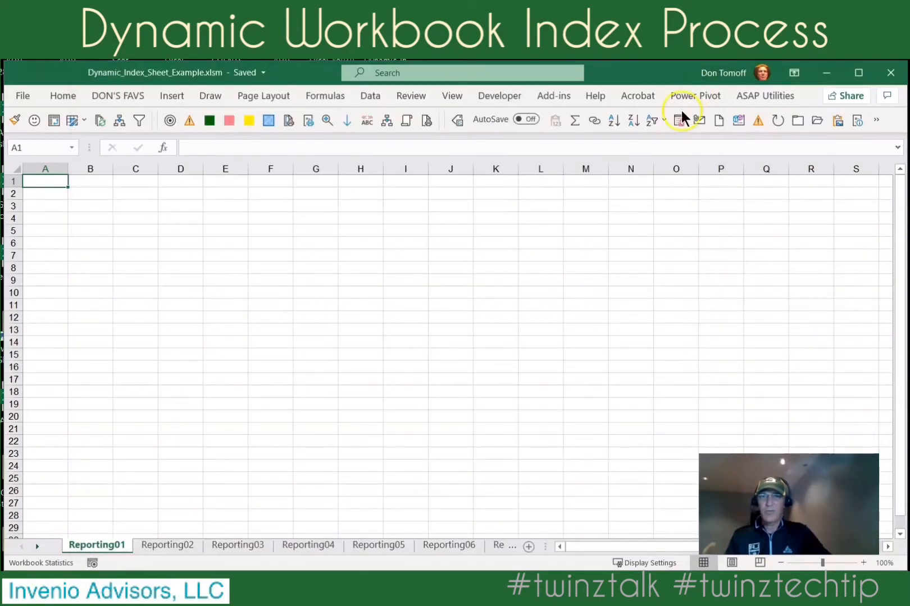
# Check which macros are stored in This Workbook, then close the macro list without running any.
pyautogui.click(510, 96)
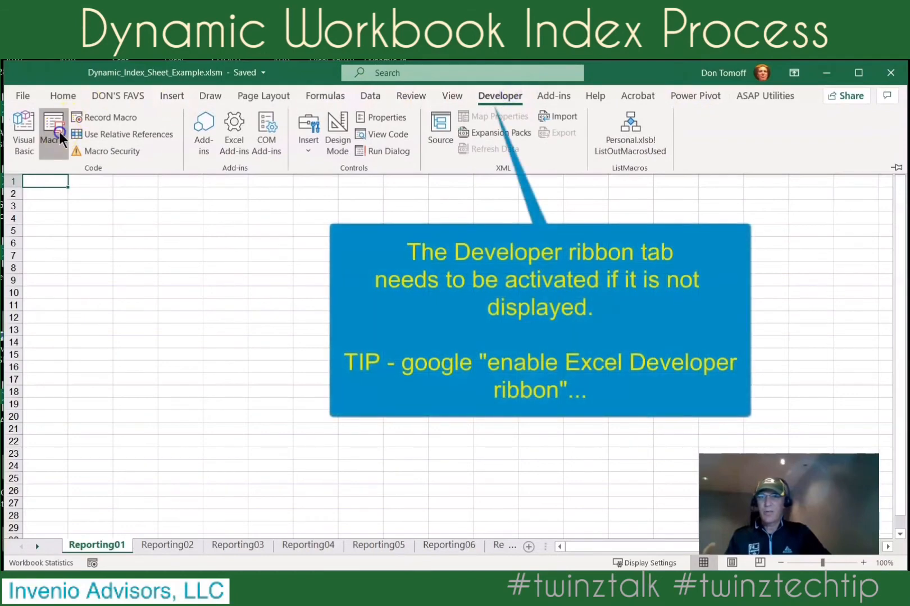
pyautogui.click(59, 131)
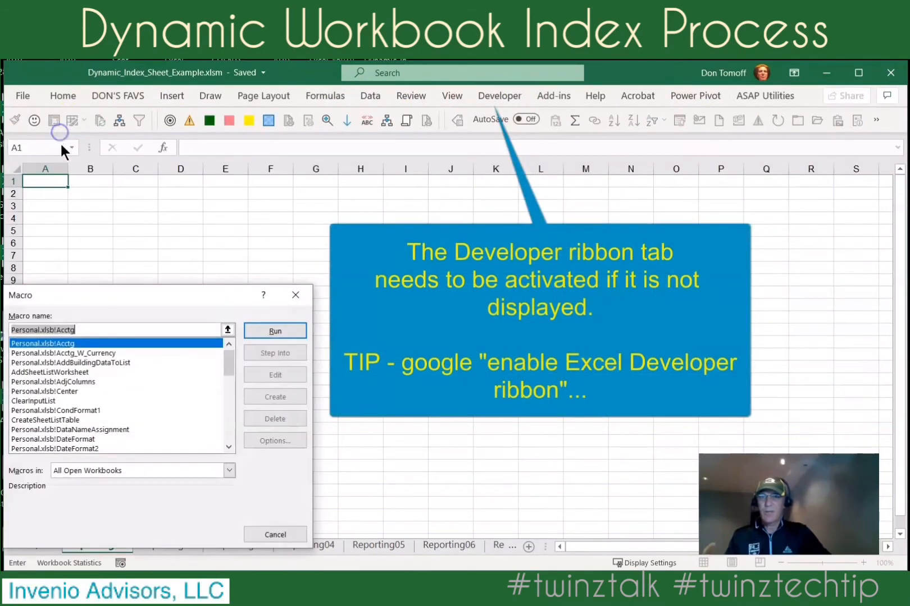
pyautogui.click(229, 470)
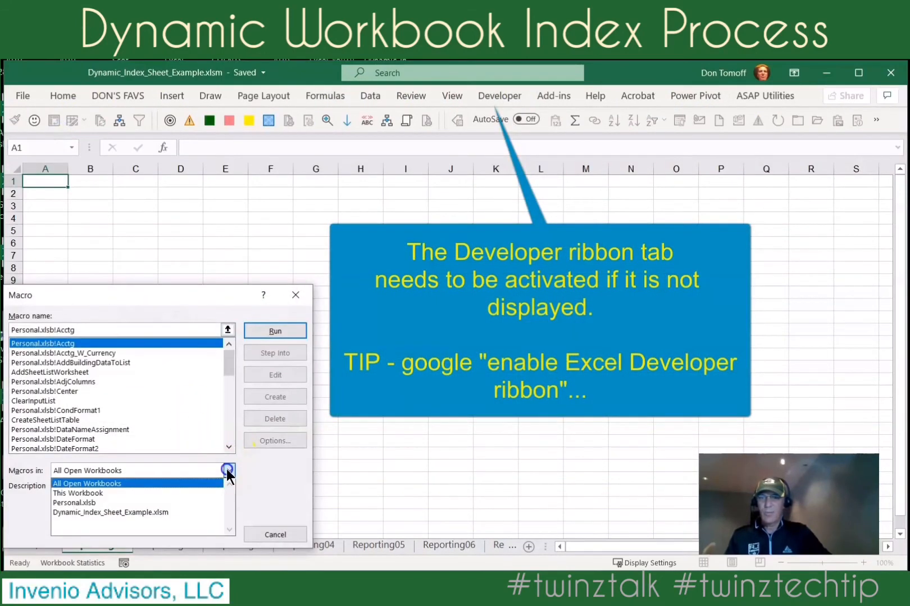
pyautogui.click(120, 490)
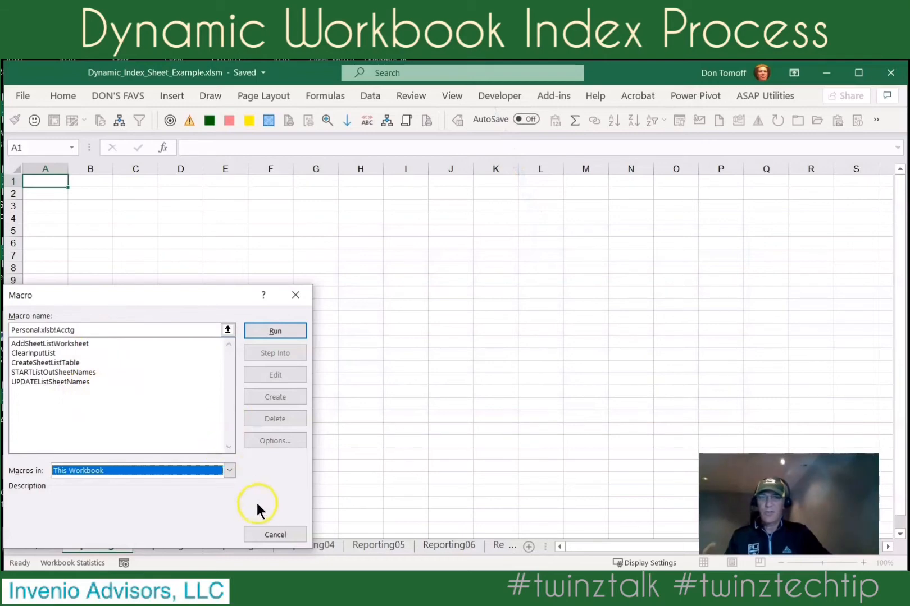
pyautogui.click(303, 294)
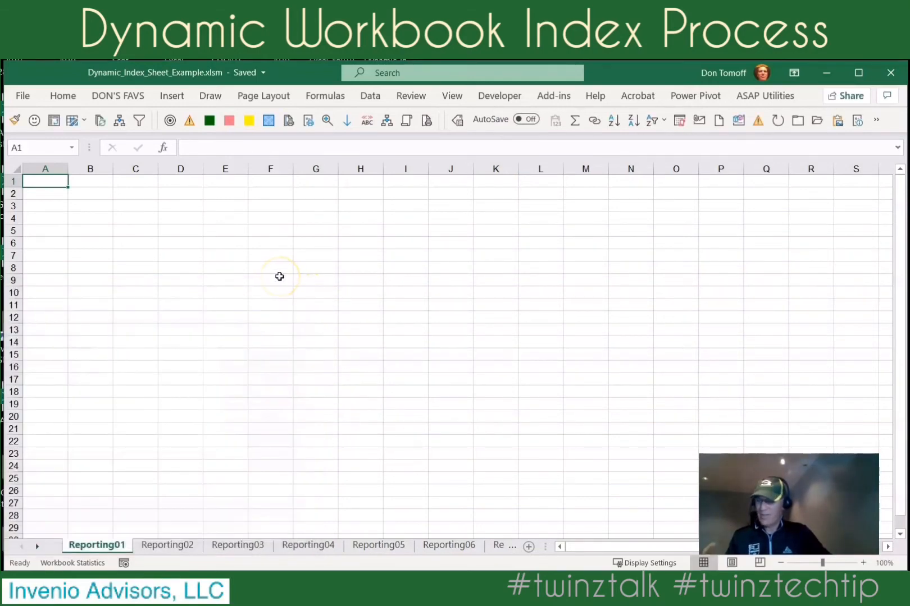
# Save the macro-enabled workbook with its new module.
pyautogui.click(23, 95)
pyautogui.click(56, 253)
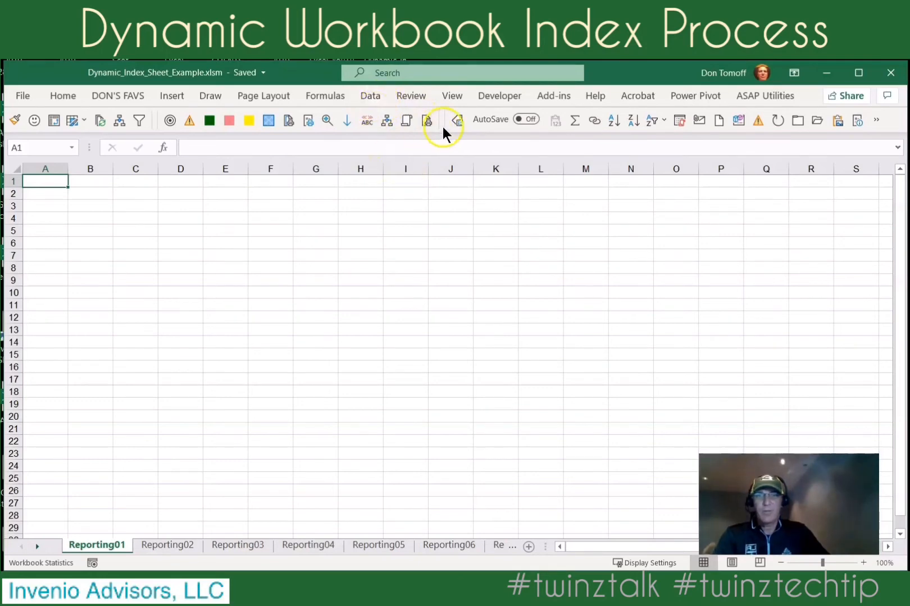
# Run the STARTListOutSheetNames macro stored in This Workbook.
pyautogui.click(489, 95)
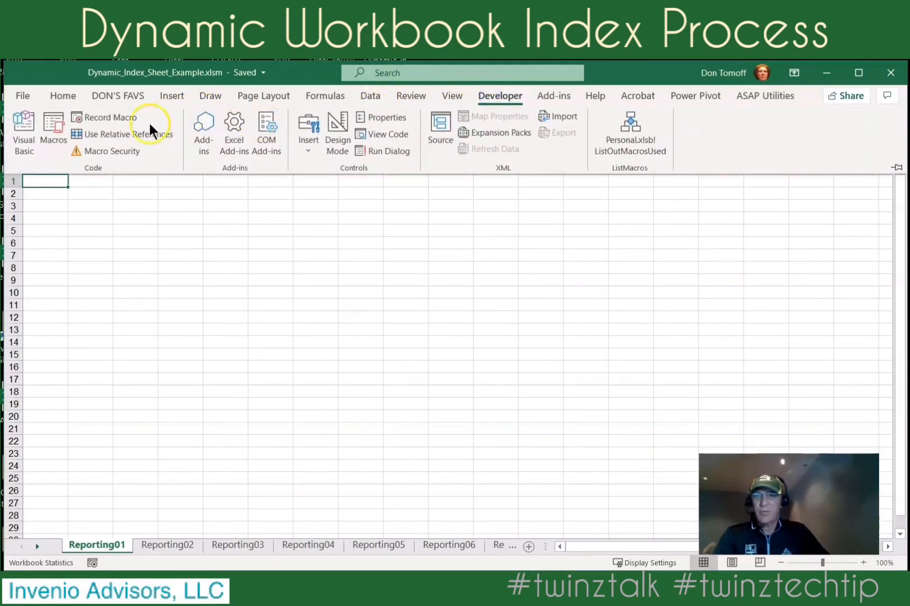
pyautogui.click(53, 126)
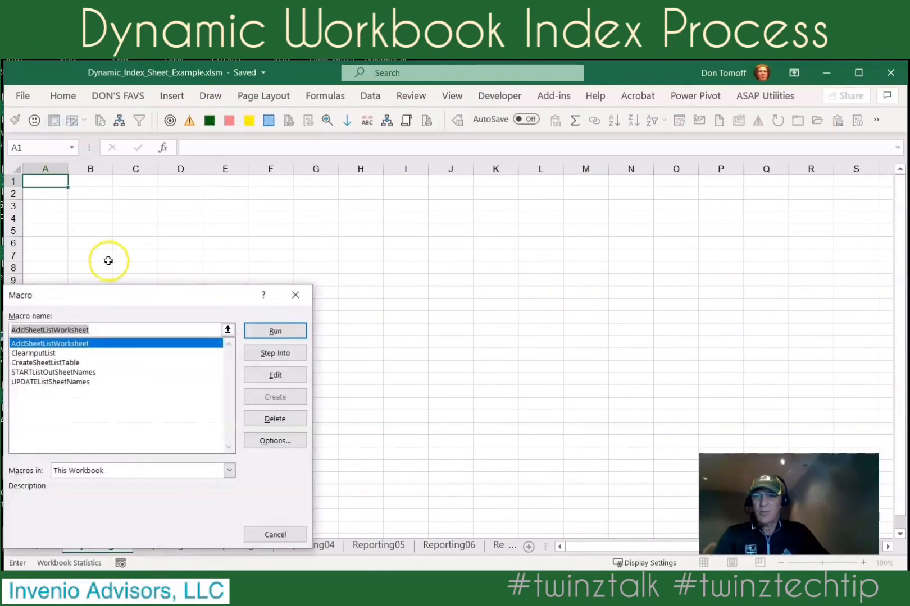
pyautogui.click(43, 371)
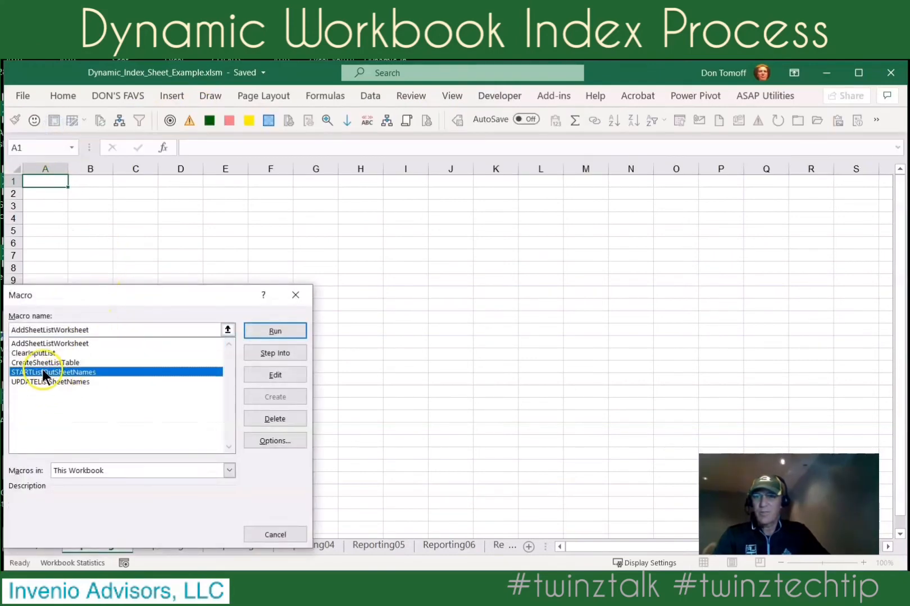
pyautogui.click(275, 330)
# On the SheetList sheet, widen column A to fit the sheet names and check the table's name in its design properties.
pyautogui.click(129, 545)
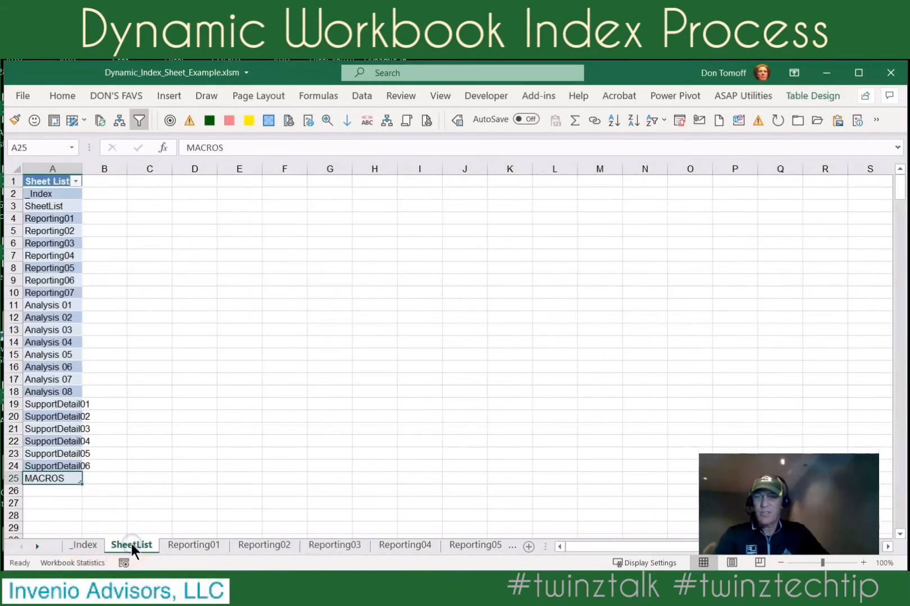
pyautogui.moveTo(82, 159); pyautogui.dragTo(144, 189)
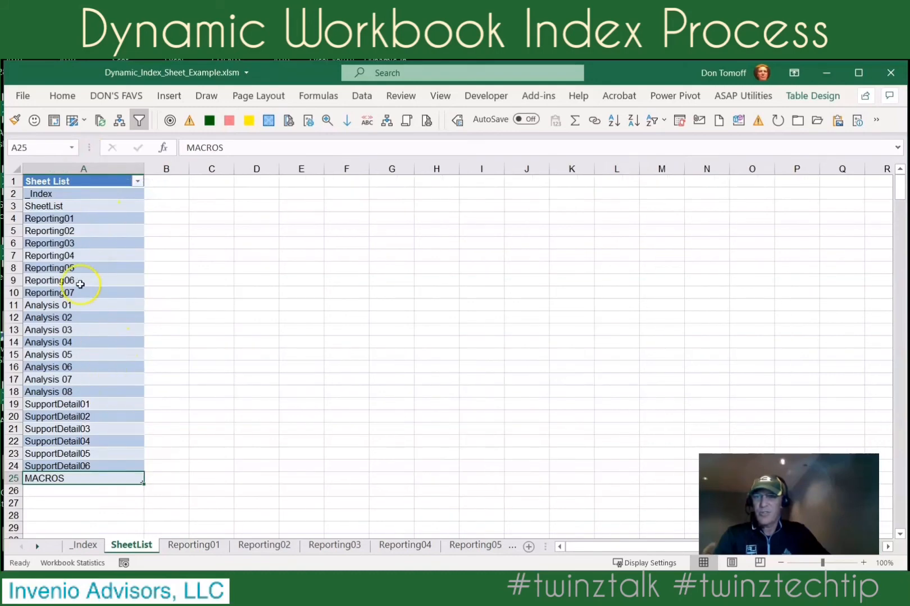
pyautogui.click(71, 257)
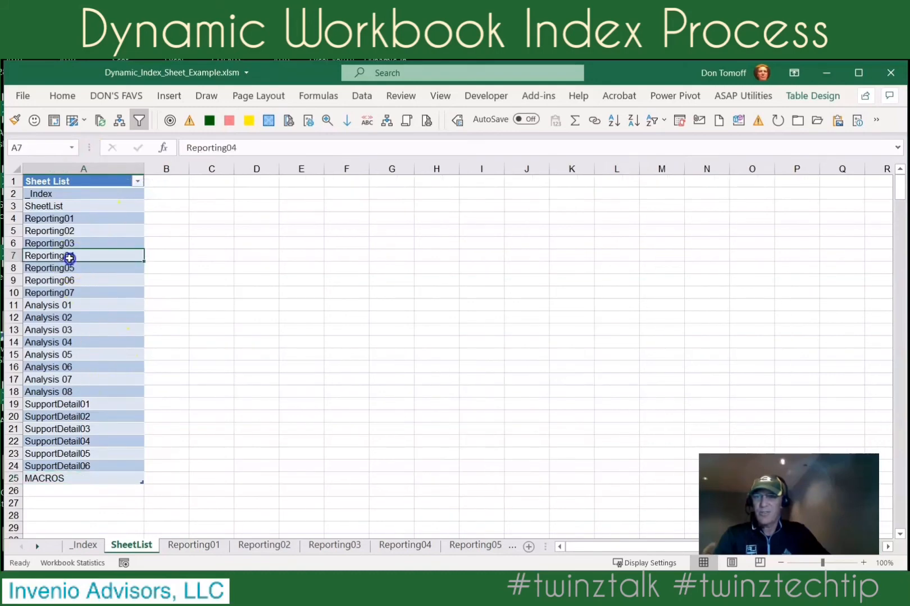
pyautogui.click(792, 96)
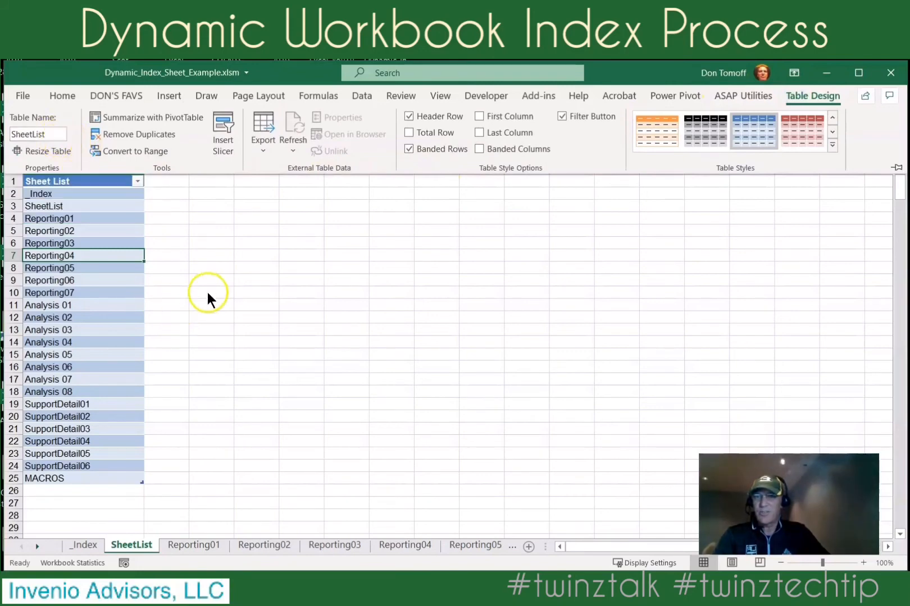
# Move the SheetList worksheet toward the end of the workbook, directly before the MACROS sheet, without creating a copy.
pyautogui.click(86, 541)
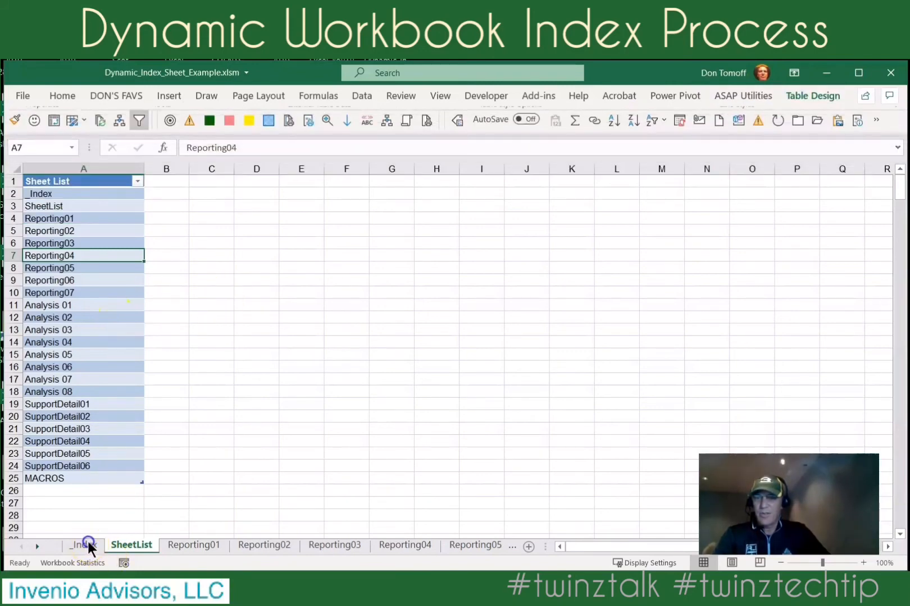
pyautogui.rightClick(121, 541)
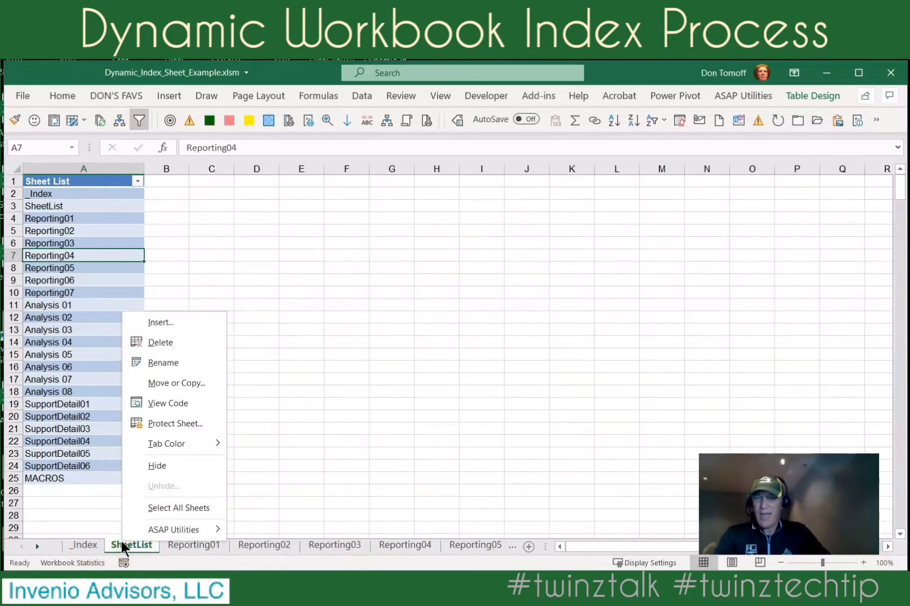
pyautogui.click(185, 383)
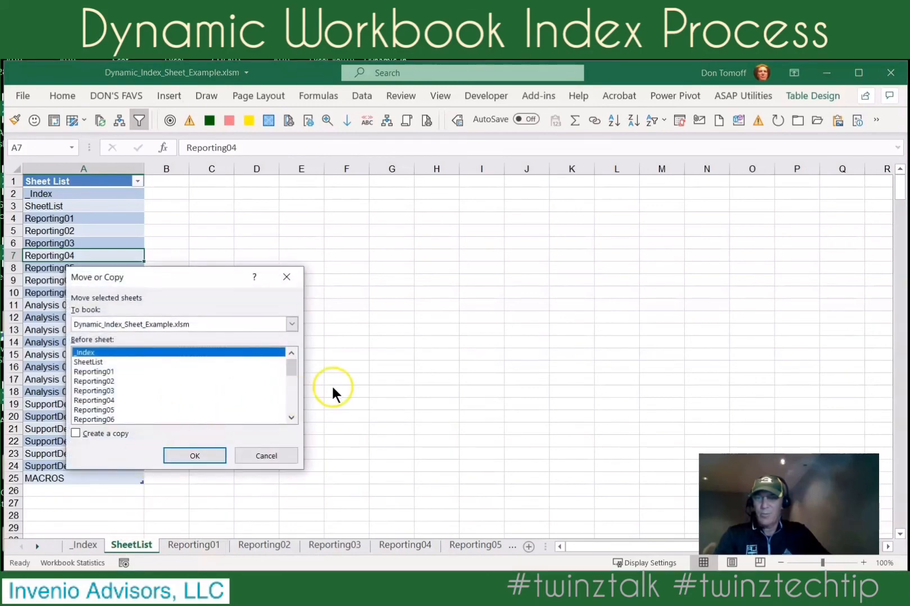
pyautogui.moveTo(291, 372); pyautogui.dragTo(289, 415)
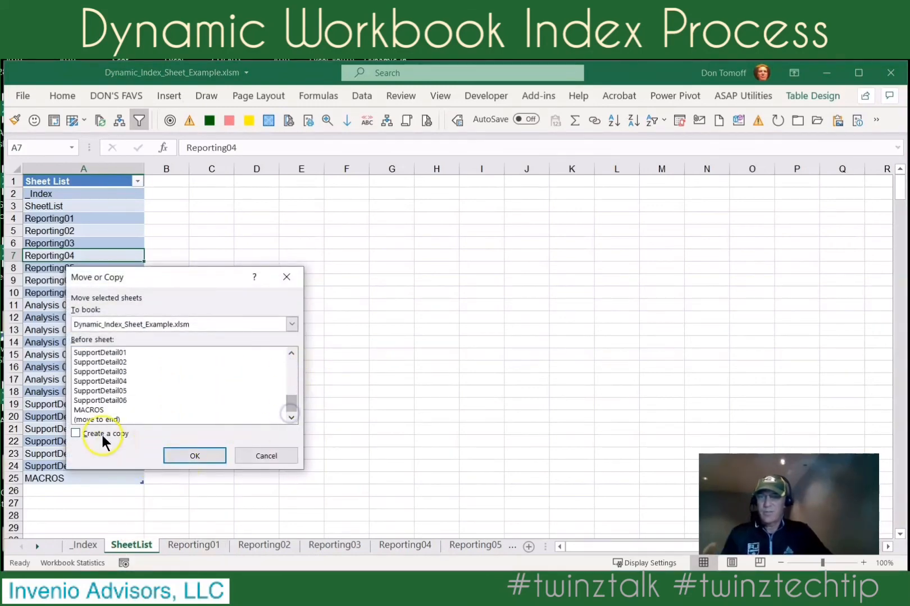
pyautogui.click(100, 419)
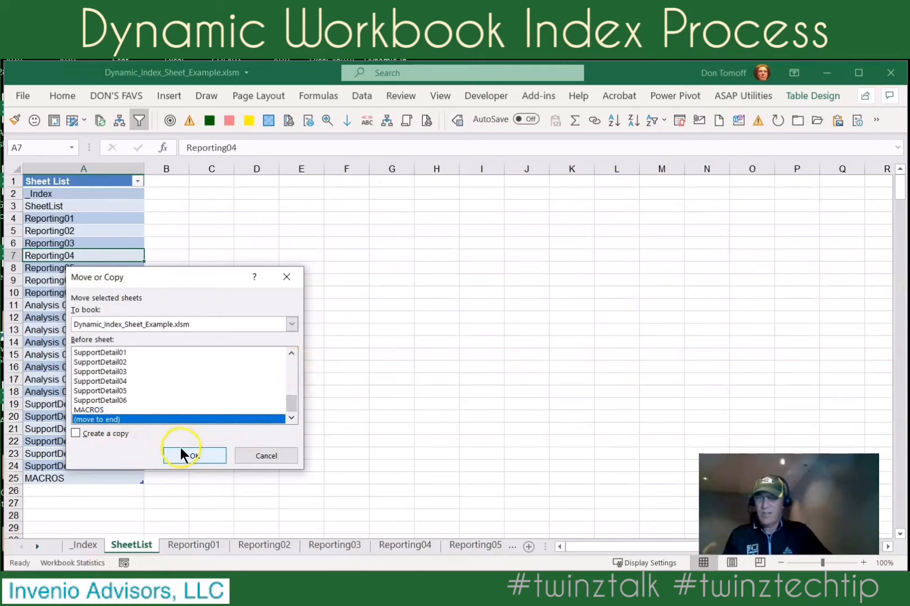
pyautogui.click(192, 457)
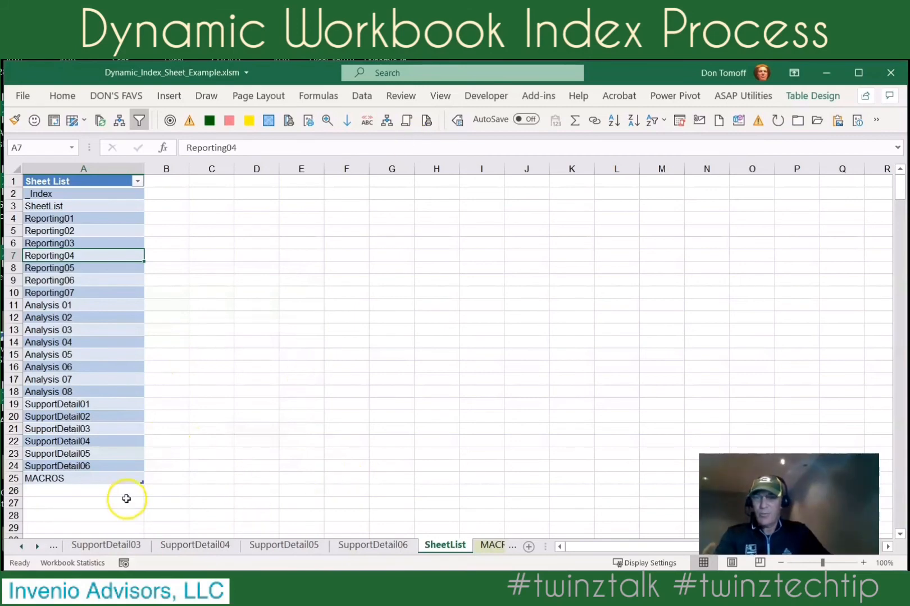
# Run the UPDATEListSheetNames macro to refresh the list of worksheet names.
pyautogui.click(480, 97)
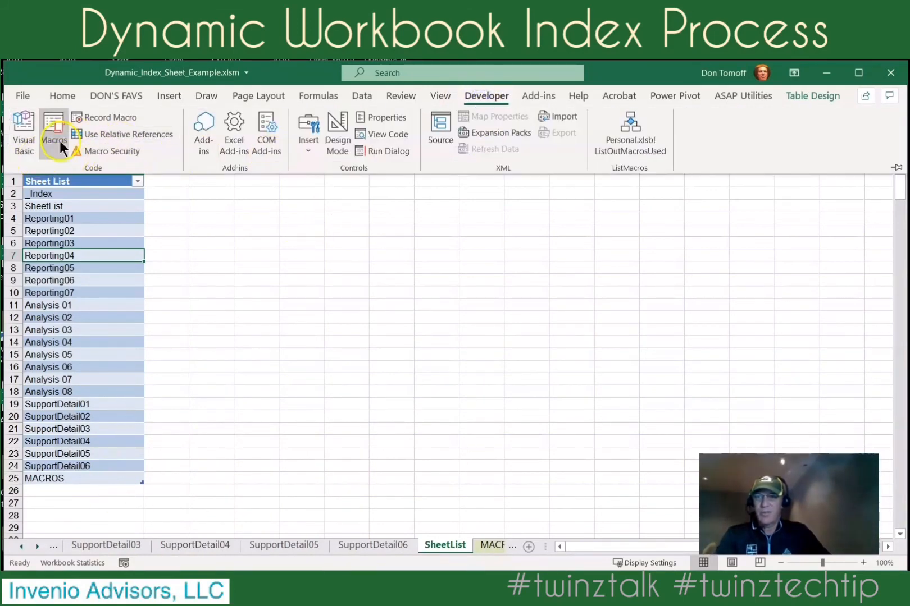
pyautogui.click(50, 141)
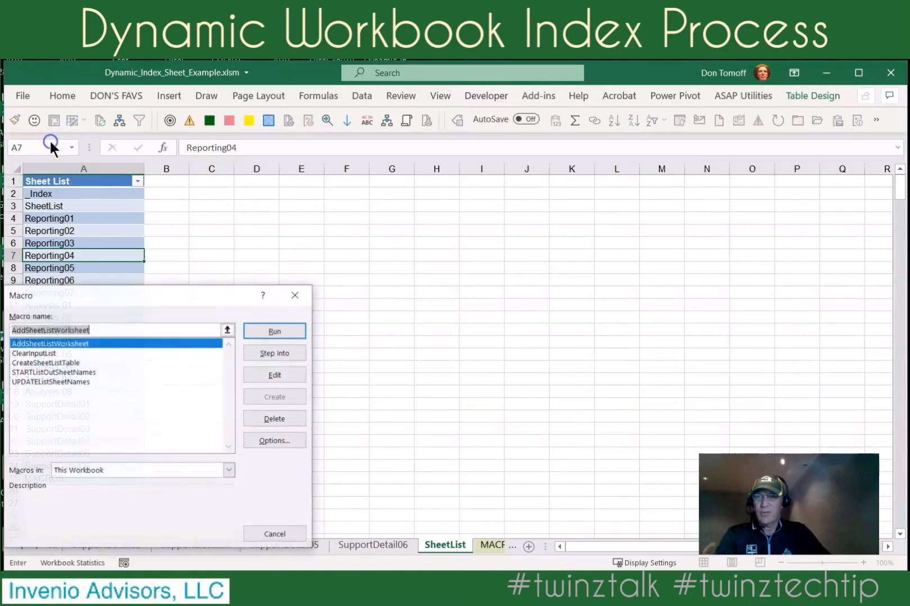
pyautogui.click(38, 382)
pyautogui.click(246, 330)
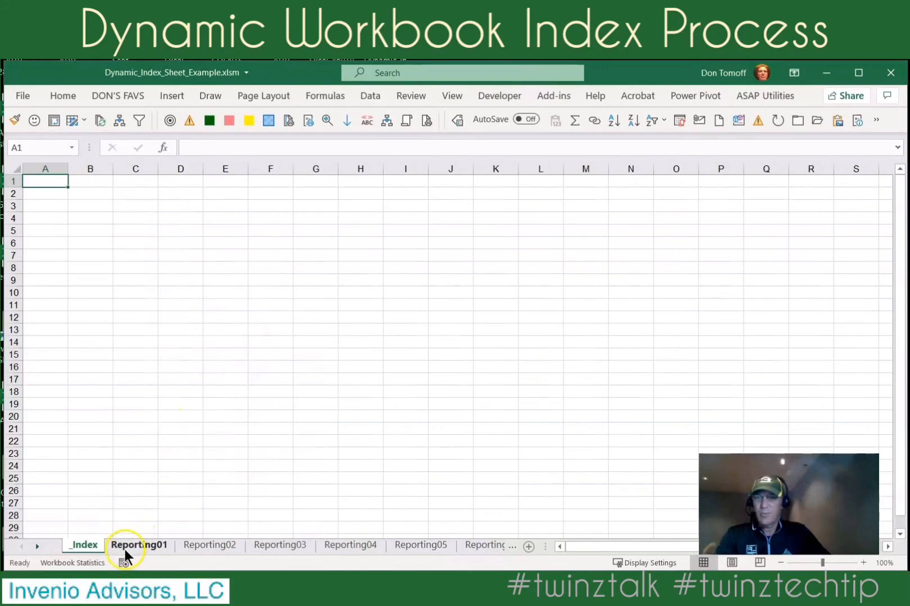
# Activate SheetList from the list of all sheets to check the order of its refreshed names, and return to the _Index sheet.
pyautogui.click(37, 546)
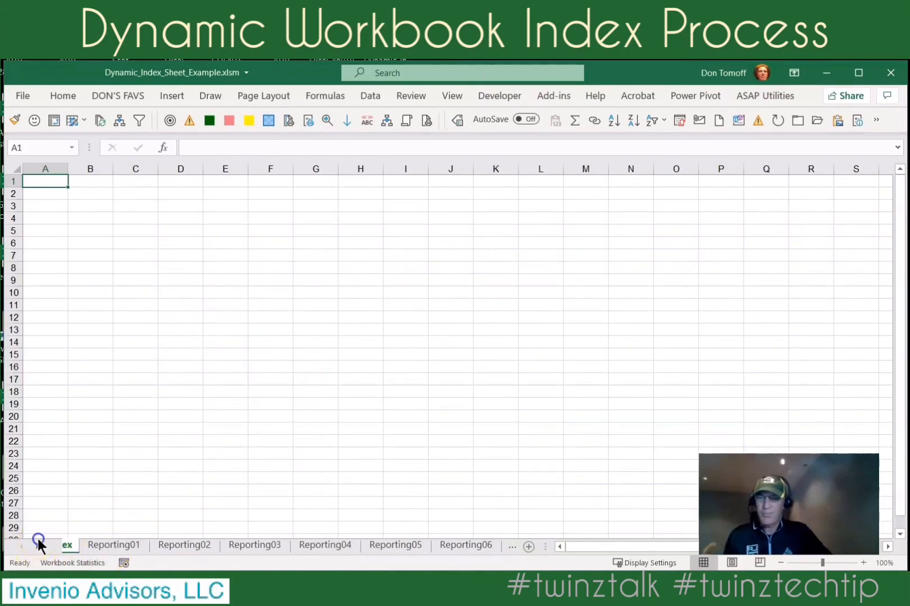
pyautogui.rightClick(36, 547)
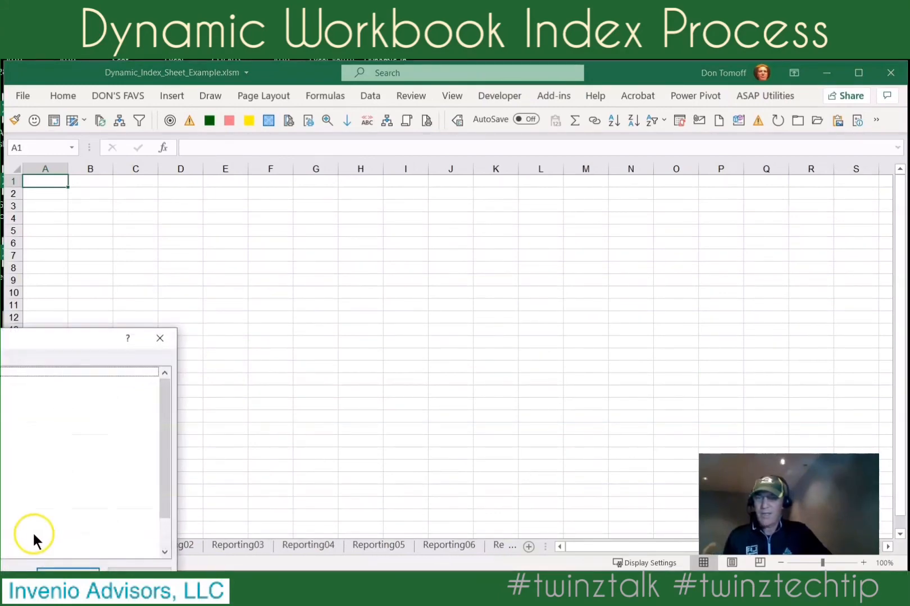
pyautogui.moveTo(91, 339); pyautogui.dragTo(294, 233)
pyautogui.scroll(-2, 283, 280)
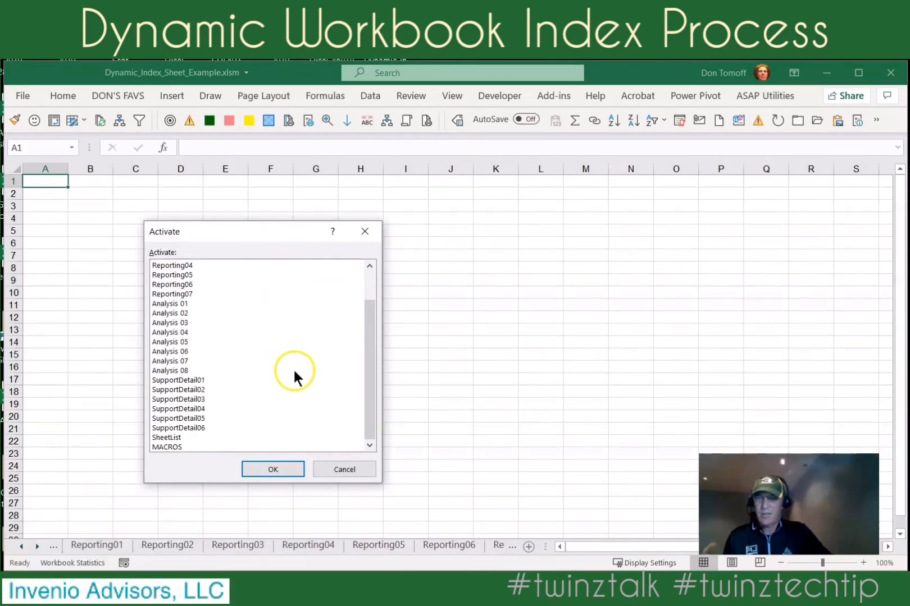
pyautogui.click(177, 438)
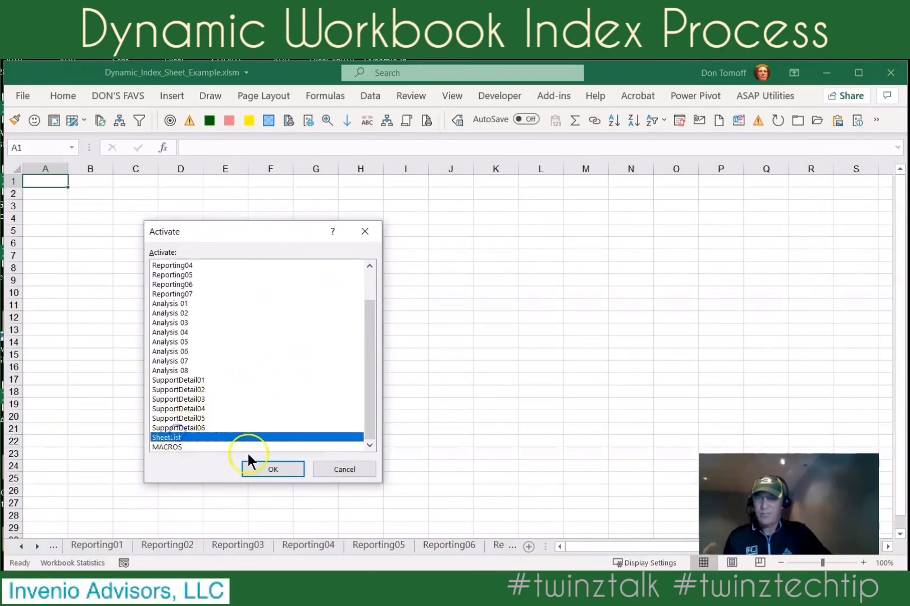
pyautogui.click(293, 472)
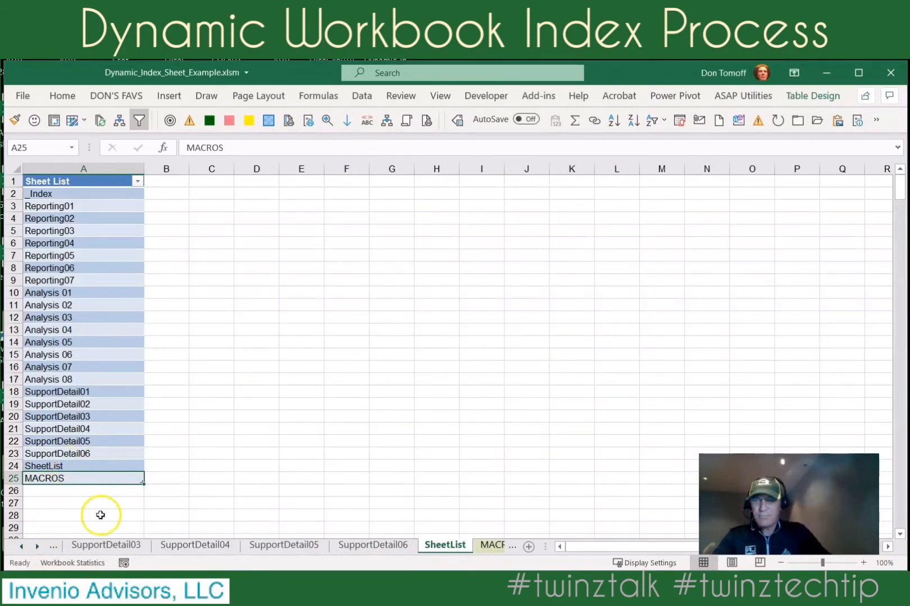
pyautogui.keyDown('ctrl'); pyautogui.click(22, 546); pyautogui.keyUp('ctrl')
pyautogui.click(84, 545)
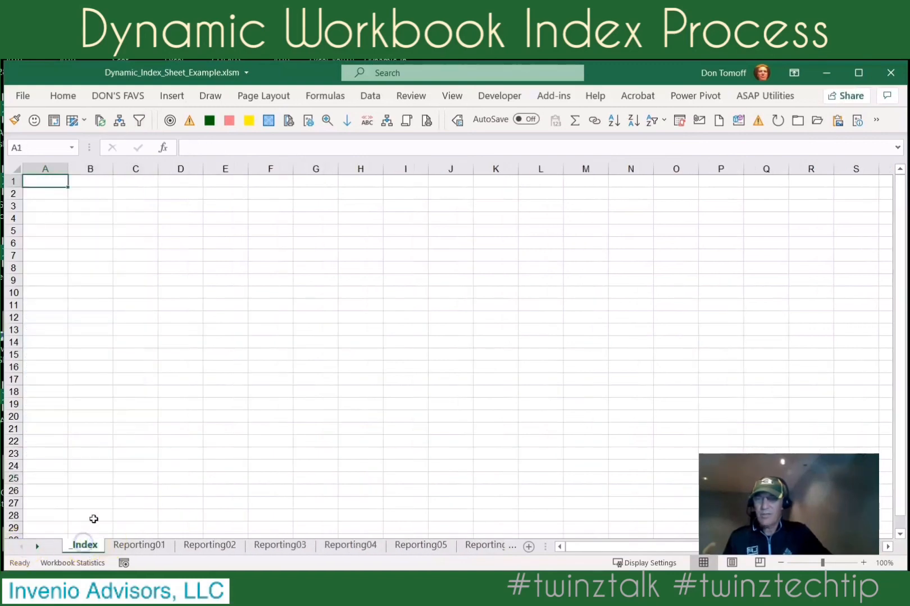